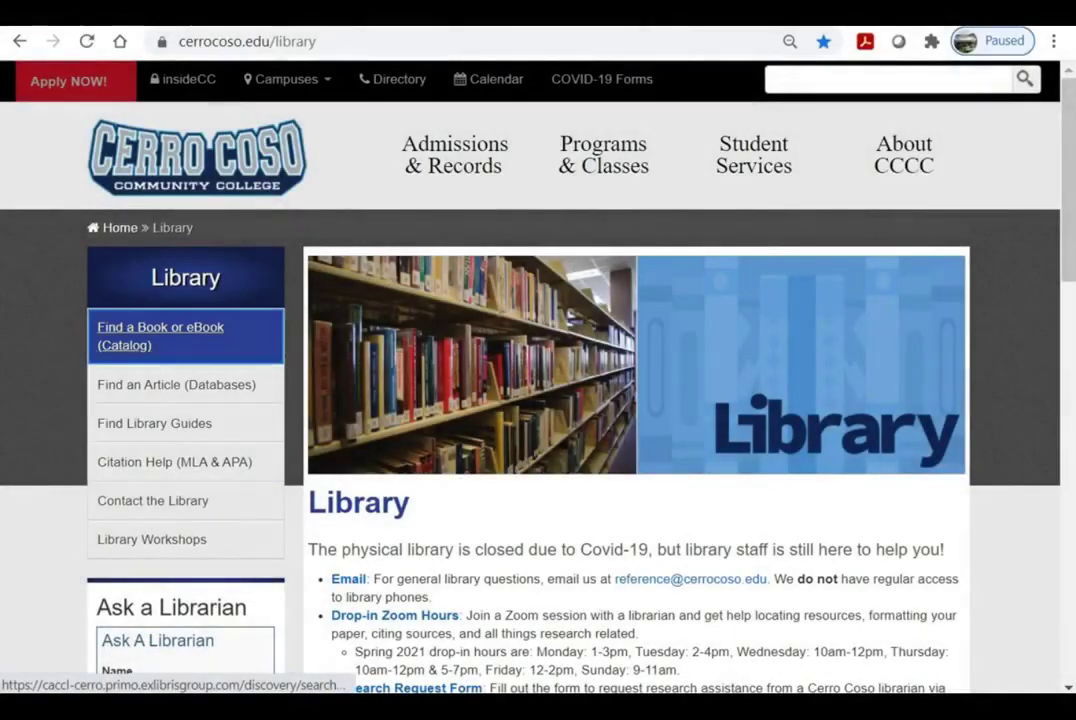
Step: Open the 'Find a Book or eBook (Catalog)' link from the Cerro Coso Library page
{"action": "left_click", "coordinate": [160, 335]}
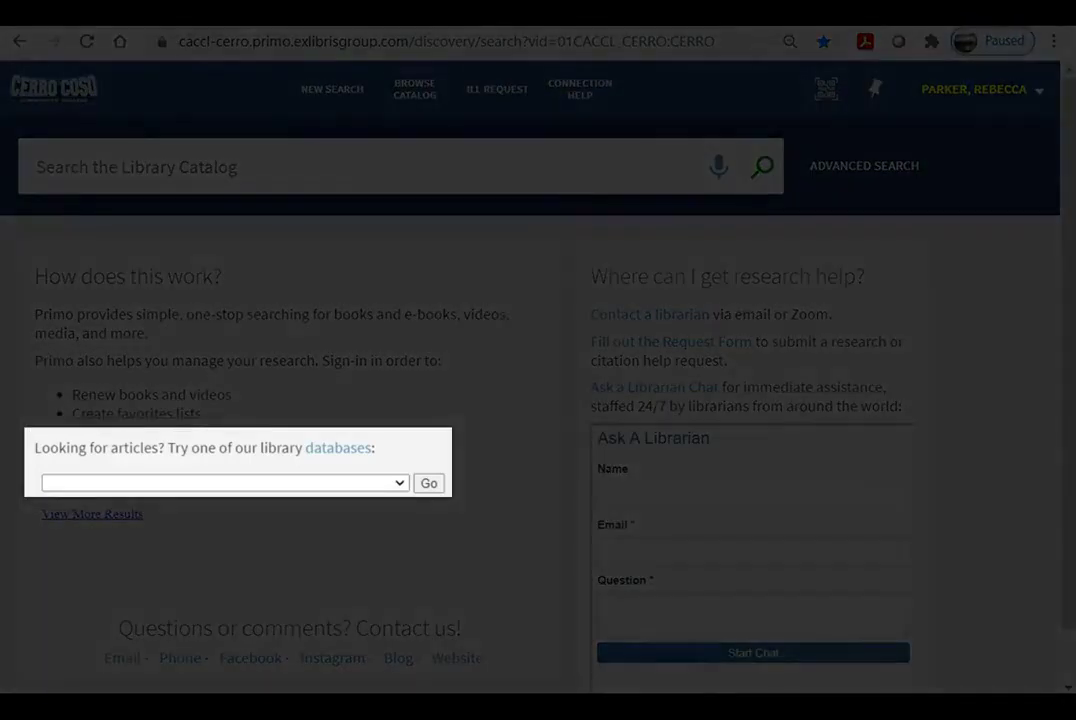
{"action": "left_click", "coordinate": [225, 483]}
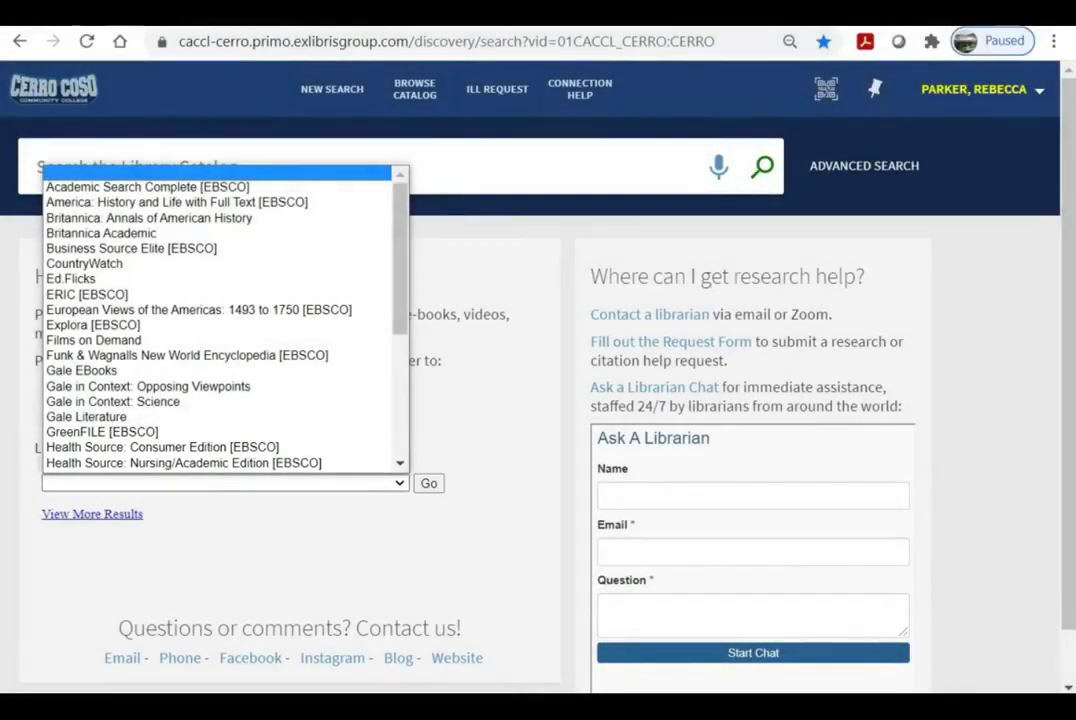
{"action": "key", "text": "Escape"}
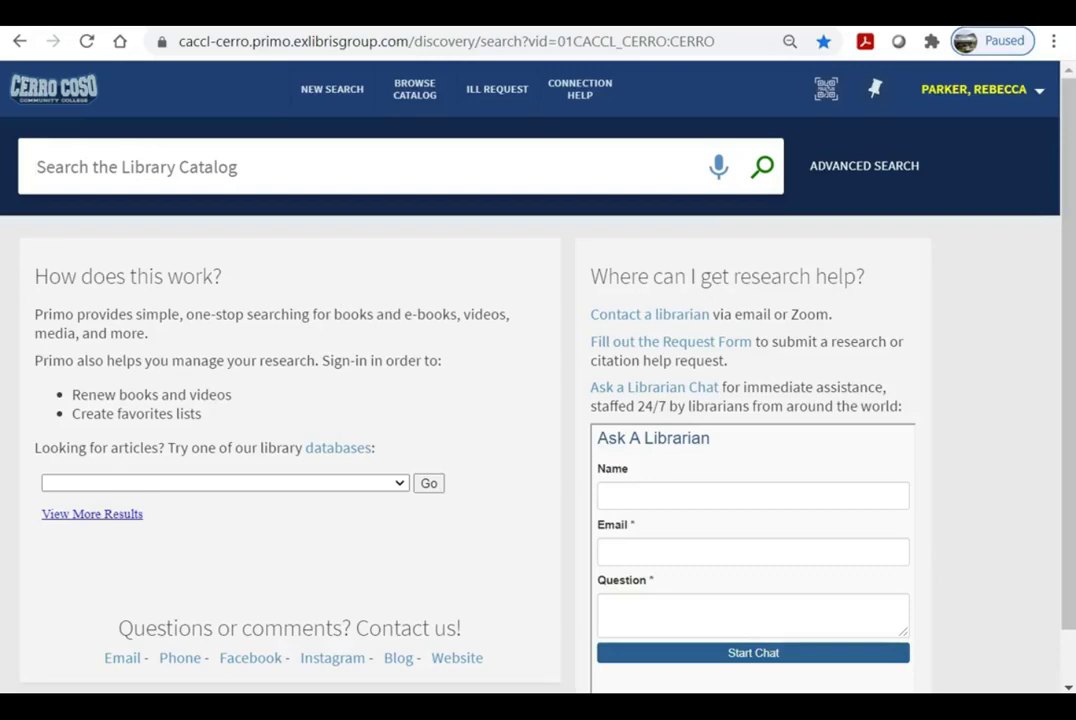
Step: Search 'shakespeare' and switch the scope from Course Reserves to Library Catalog for 620 results
{"action": "type", "text": "shakespeare"}
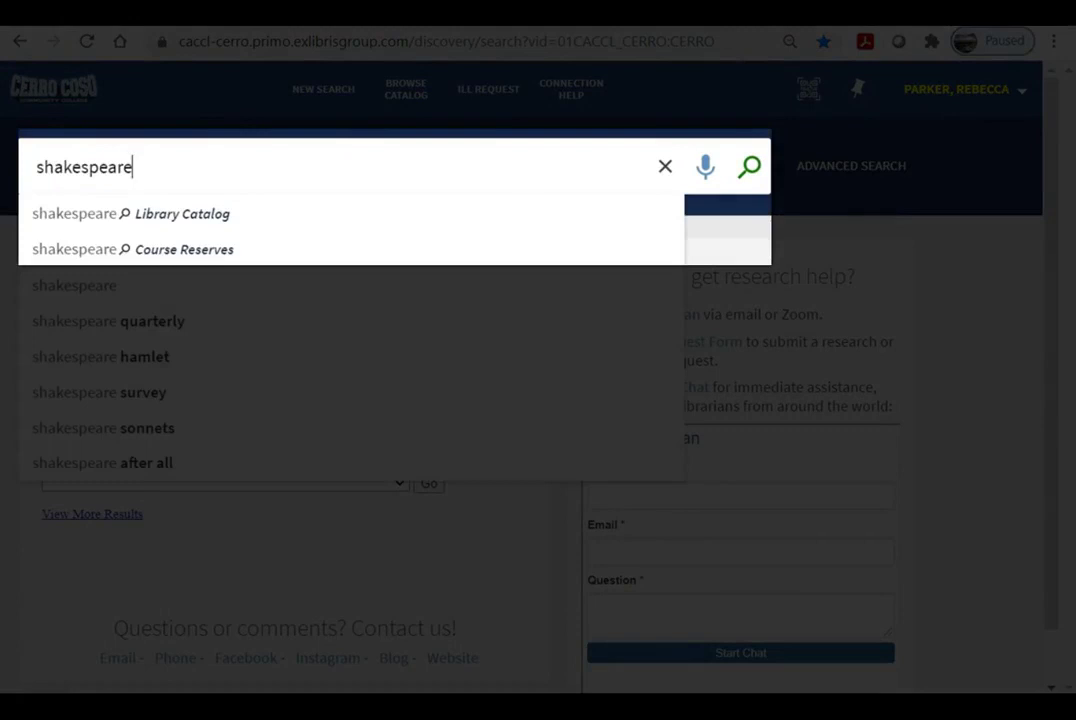
{"action": "key", "text": "Return"}
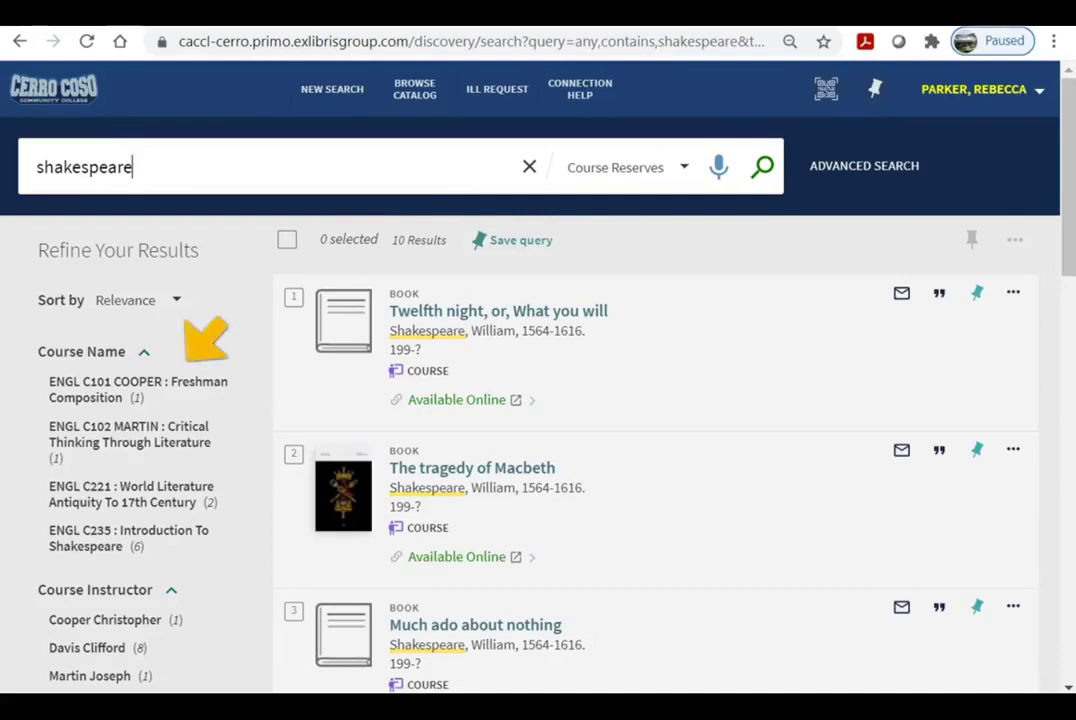
{"action": "scroll", "coordinate": [195, 330], "scroll_direction": "down", "scroll_amount": 1}
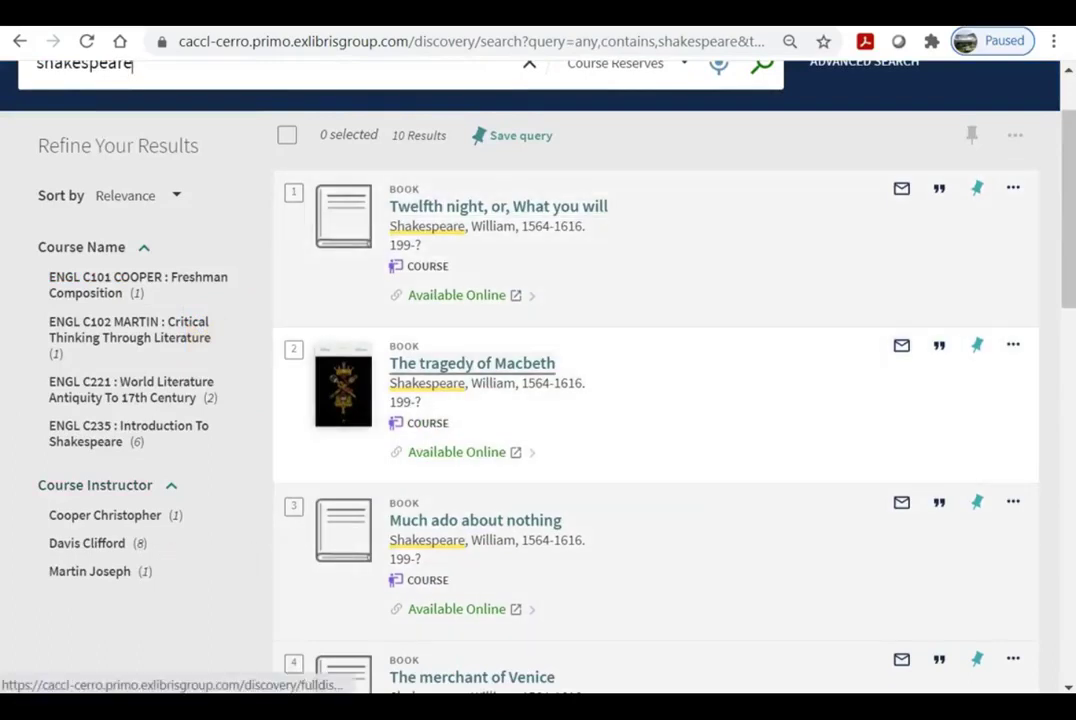
{"action": "scroll", "coordinate": [470, 400], "scroll_direction": "up", "scroll_amount": 1}
{"action": "left_click", "coordinate": [615, 167]}
{"action": "left_click", "coordinate": [611, 122]}
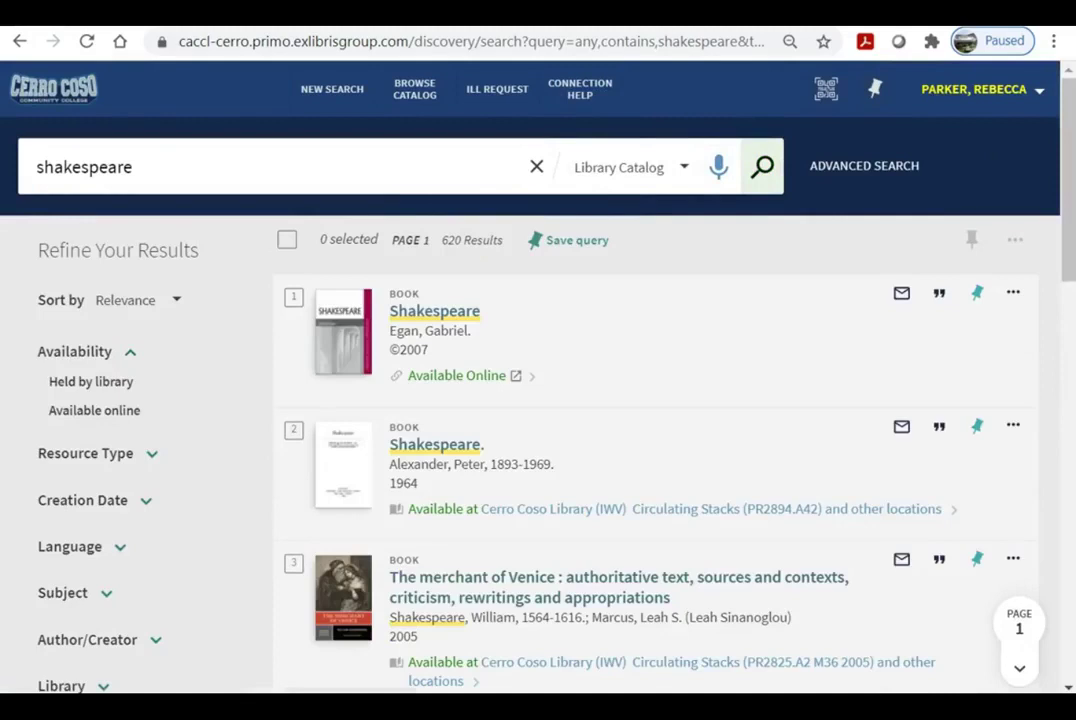
{"action": "scroll", "coordinate": [538, 400], "scroll_direction": "down", "scroll_amount": 1}
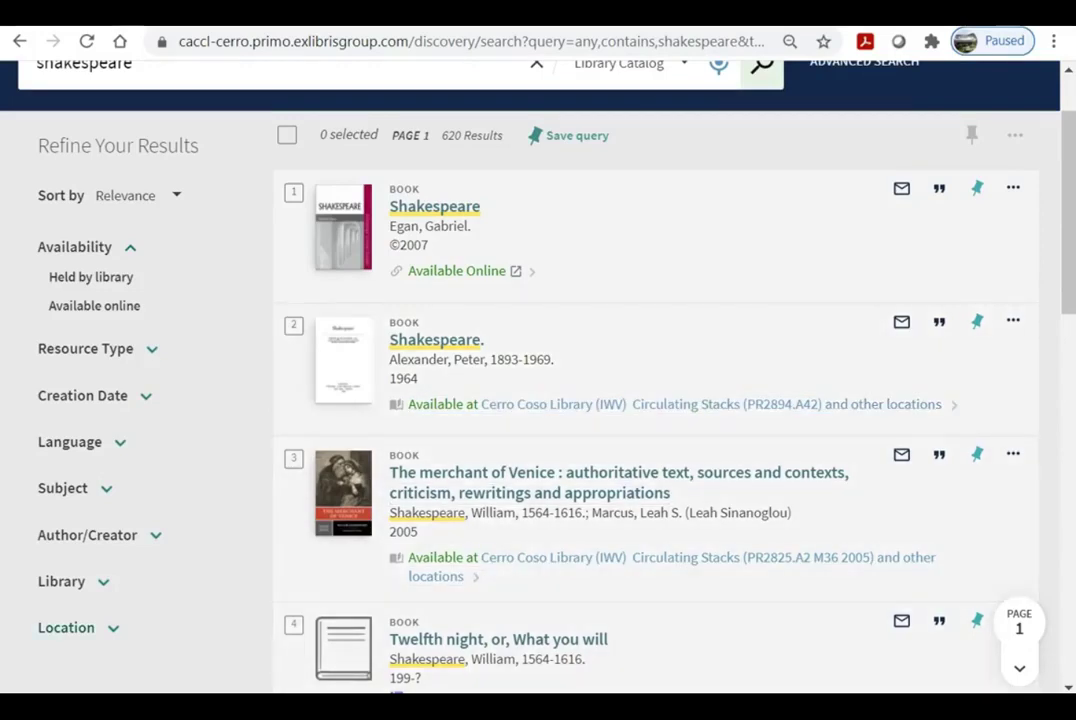
{"action": "scroll", "coordinate": [538, 380], "scroll_direction": "up", "scroll_amount": 2}
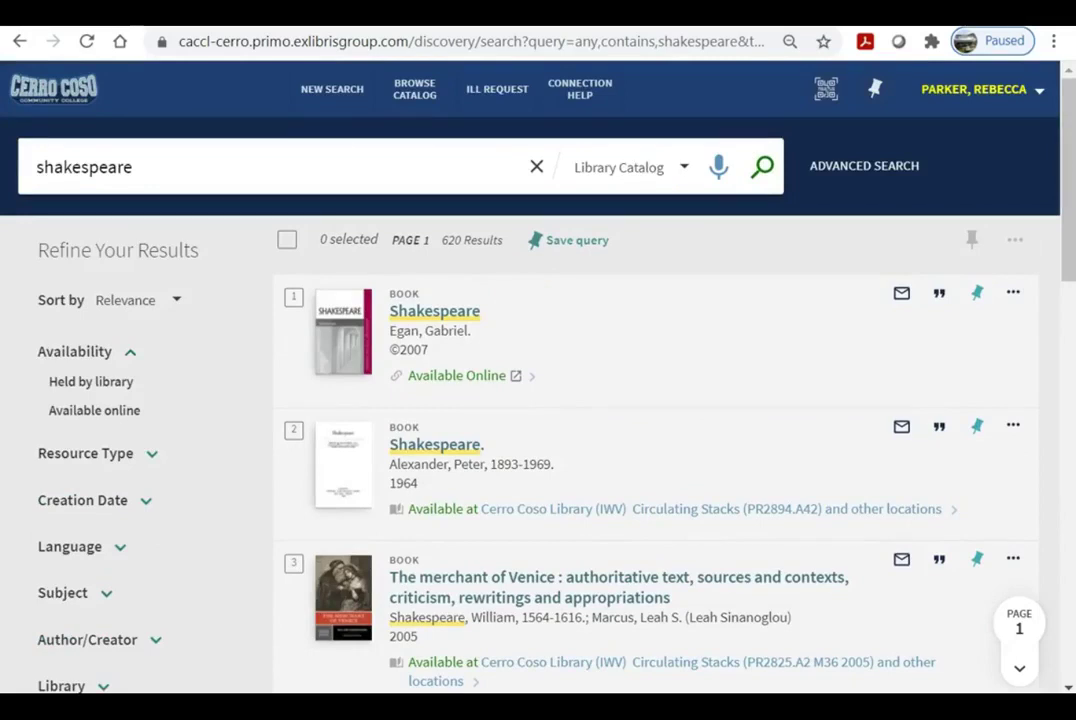
{"action": "scroll", "coordinate": [530, 400], "scroll_direction": "down", "scroll_amount": 2}
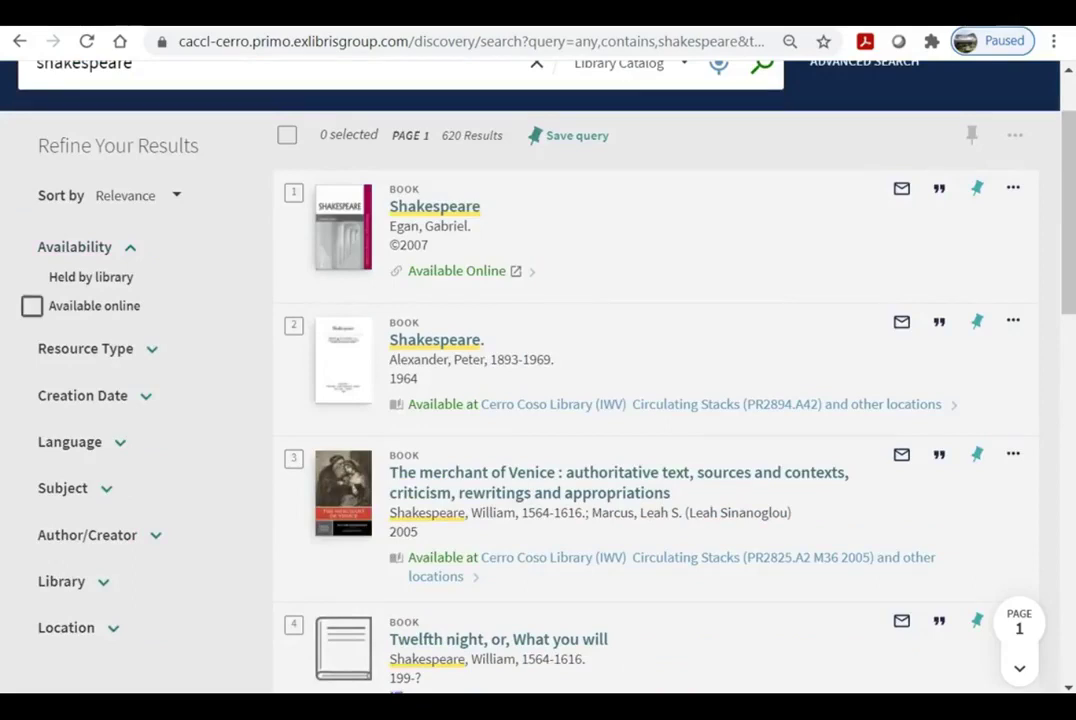
Step: Filter the shakespeare results to Available online items and expand the creation date filter
{"action": "left_click", "coordinate": [32, 305]}
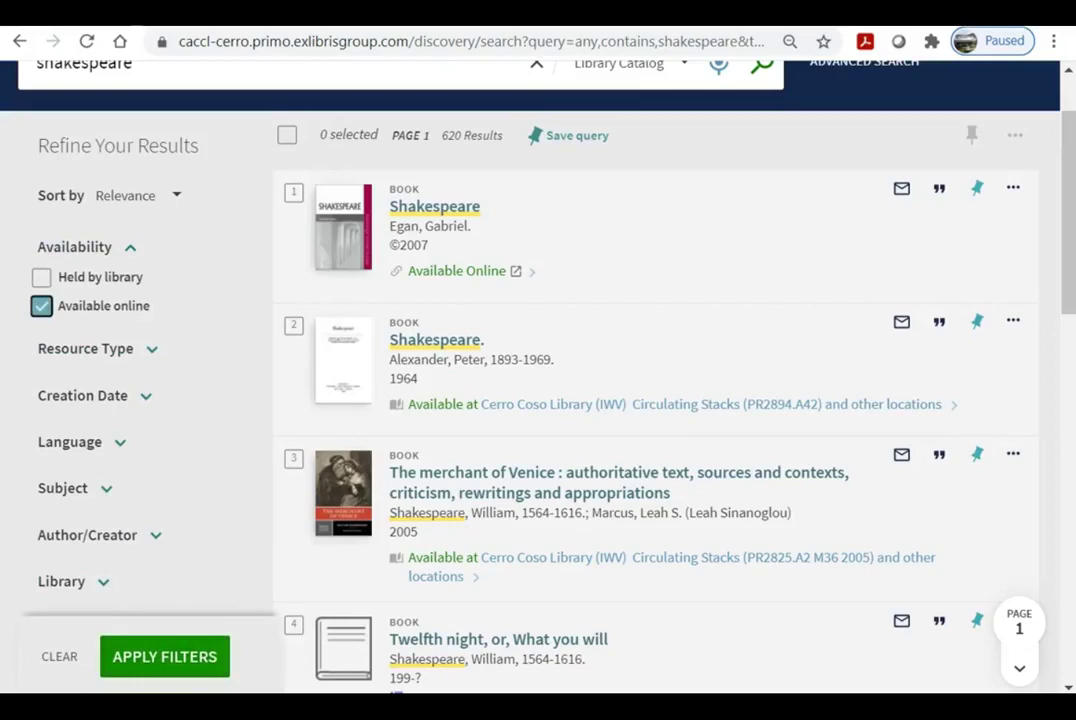
{"action": "left_click", "coordinate": [164, 656]}
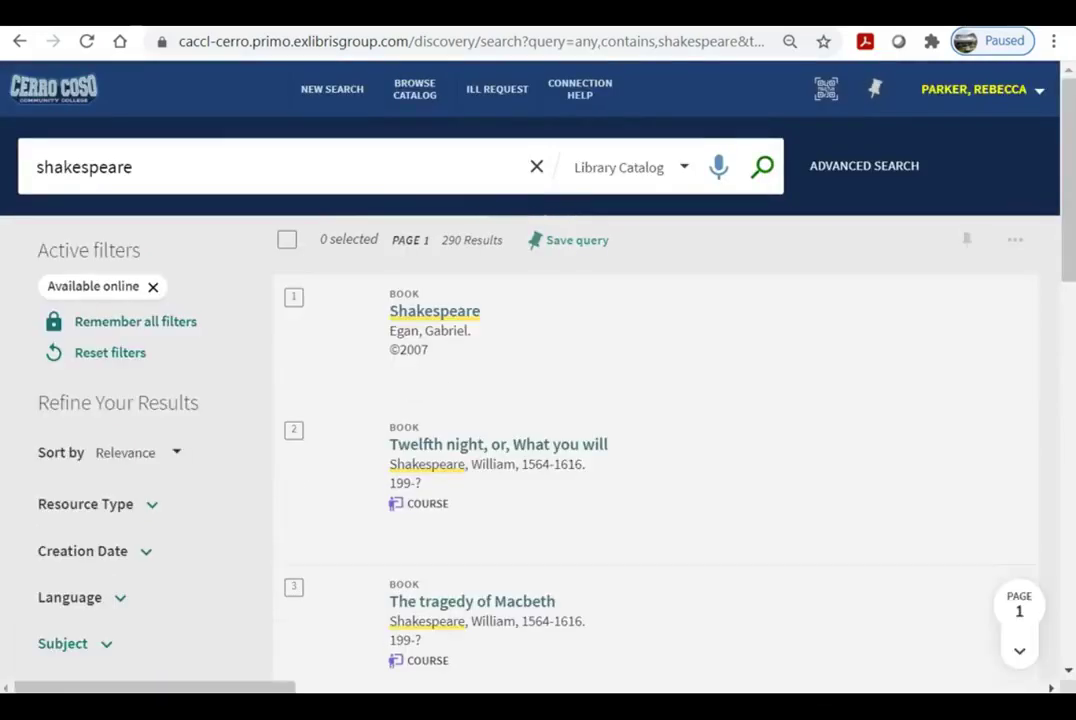
{"action": "scroll", "coordinate": [450, 380], "scroll_direction": "down", "scroll_amount": 1}
{"action": "left_click", "coordinate": [82, 446]}
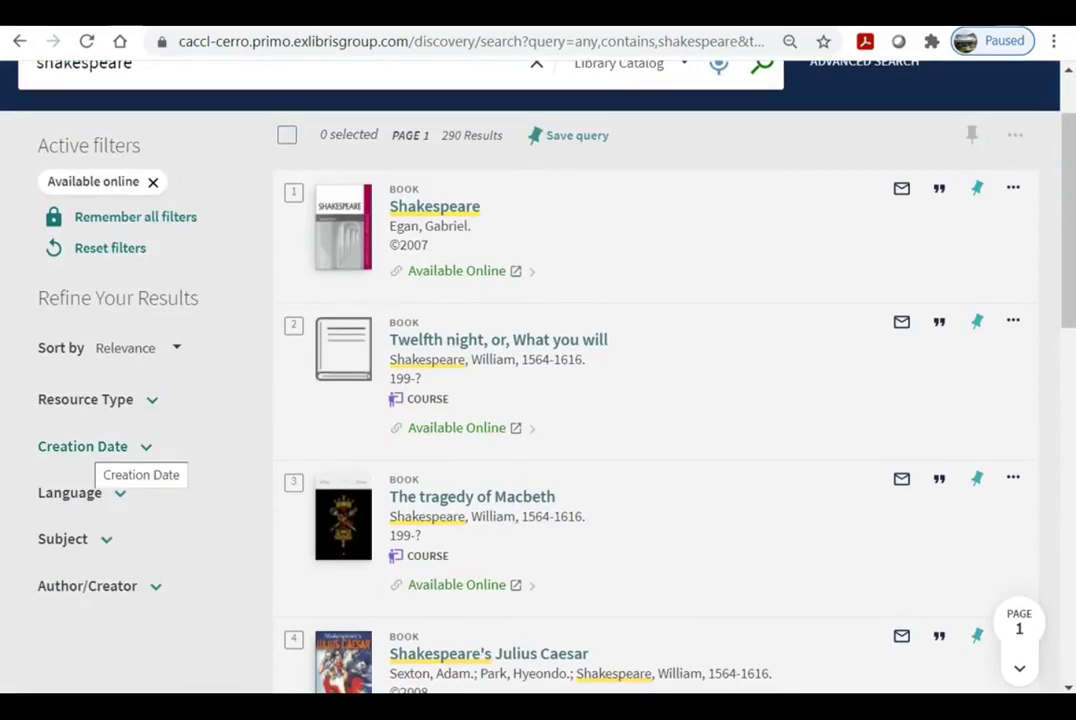
{"action": "left_click", "coordinate": [90, 446]}
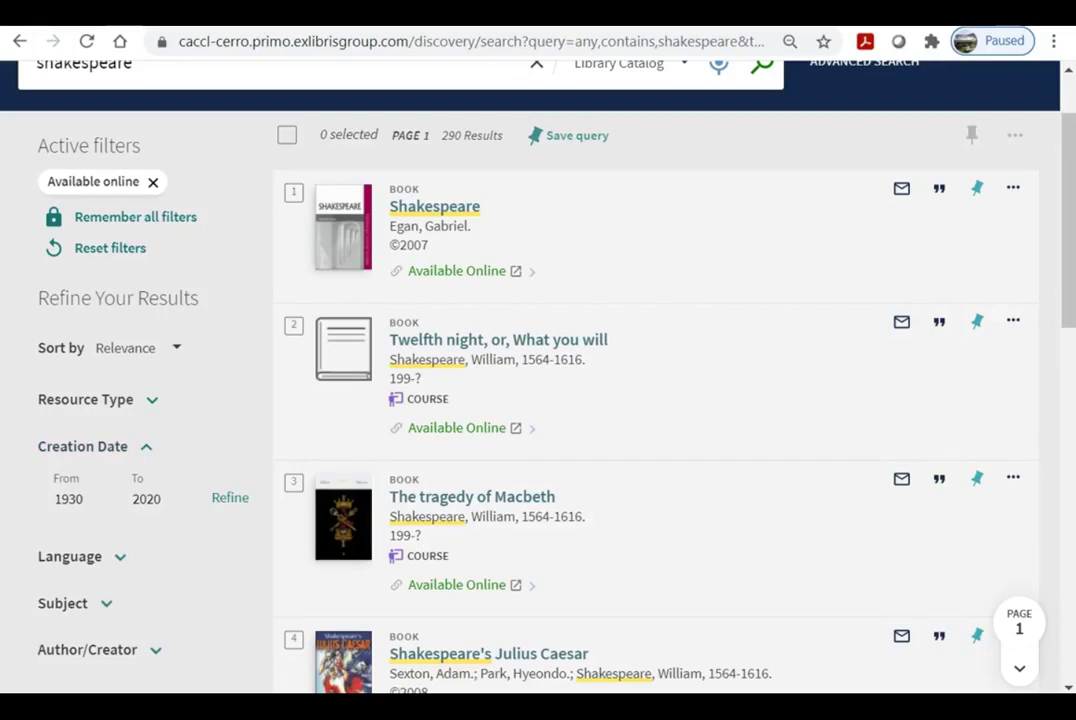
Step: Lock the Available online filter and pin the 2007 Shakespeare book to favorites
{"action": "scroll", "coordinate": [100, 560], "scroll_direction": "up", "scroll_amount": 1}
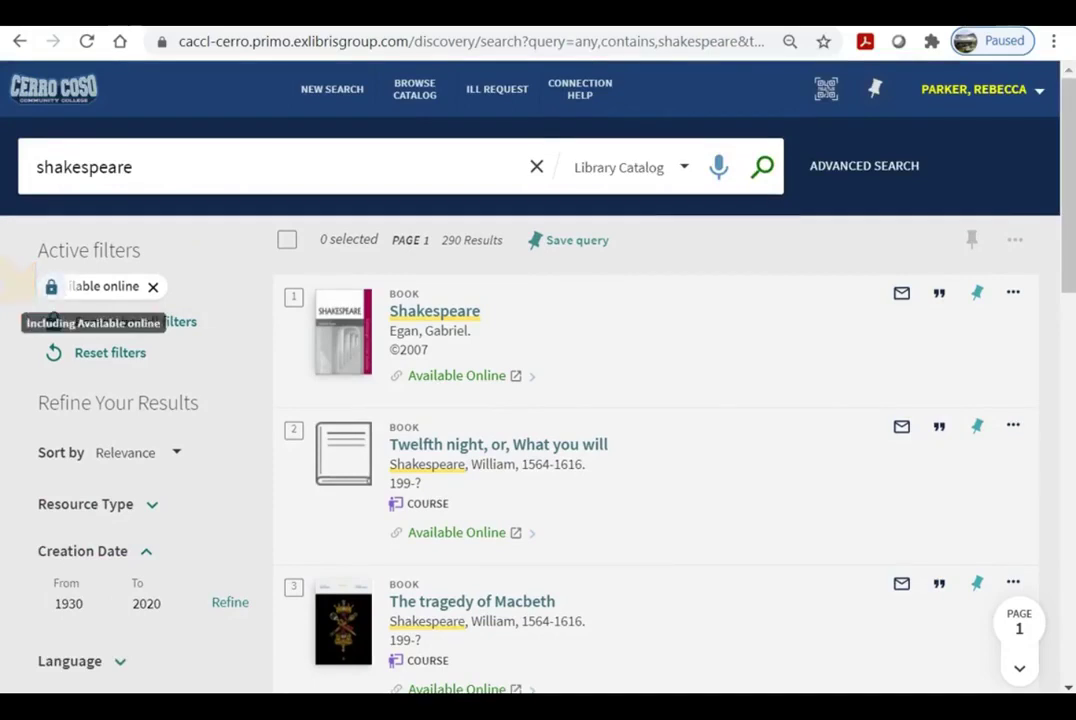
{"action": "left_click", "coordinate": [50, 286]}
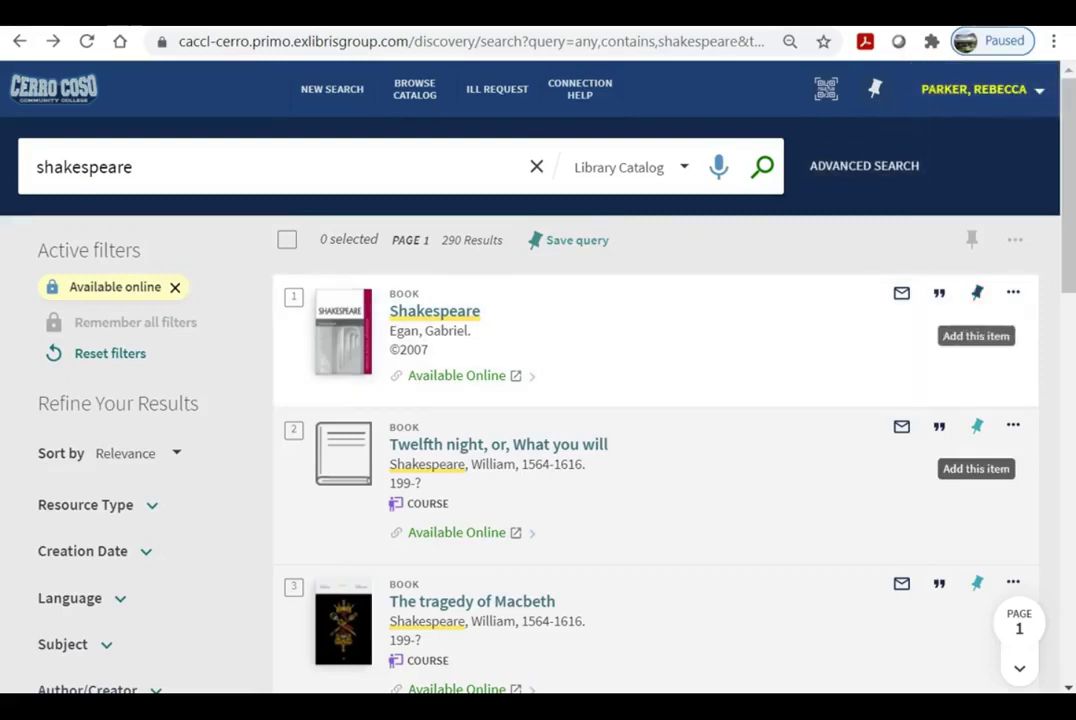
{"action": "left_click", "coordinate": [977, 292]}
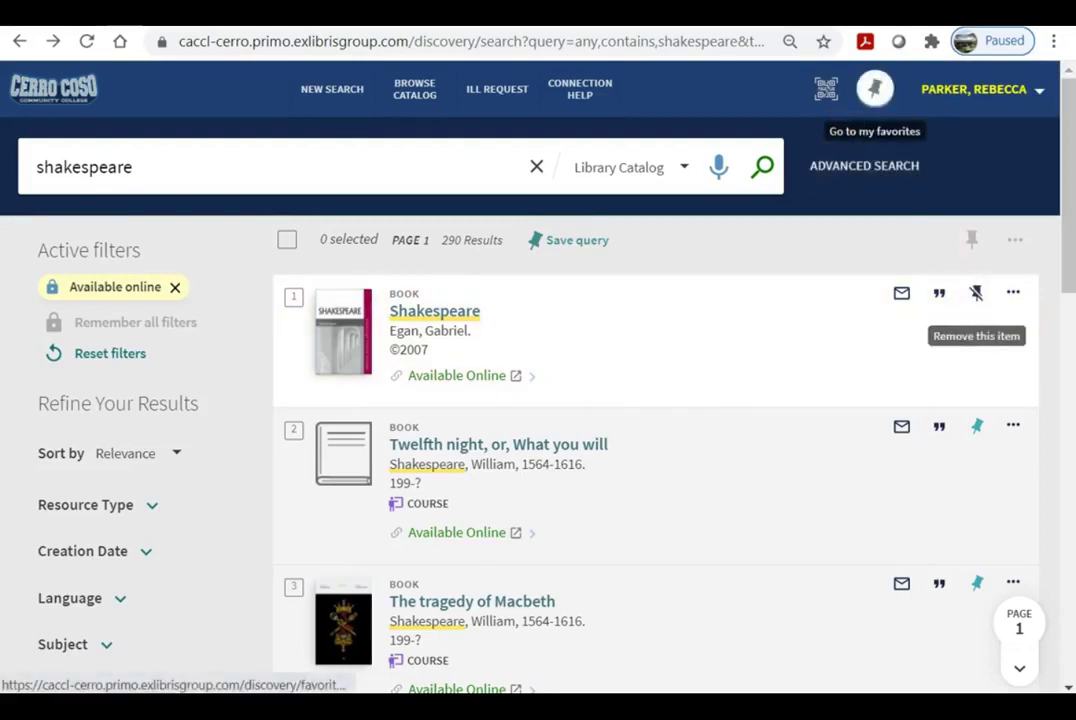
{"action": "left_click", "coordinate": [875, 89]}
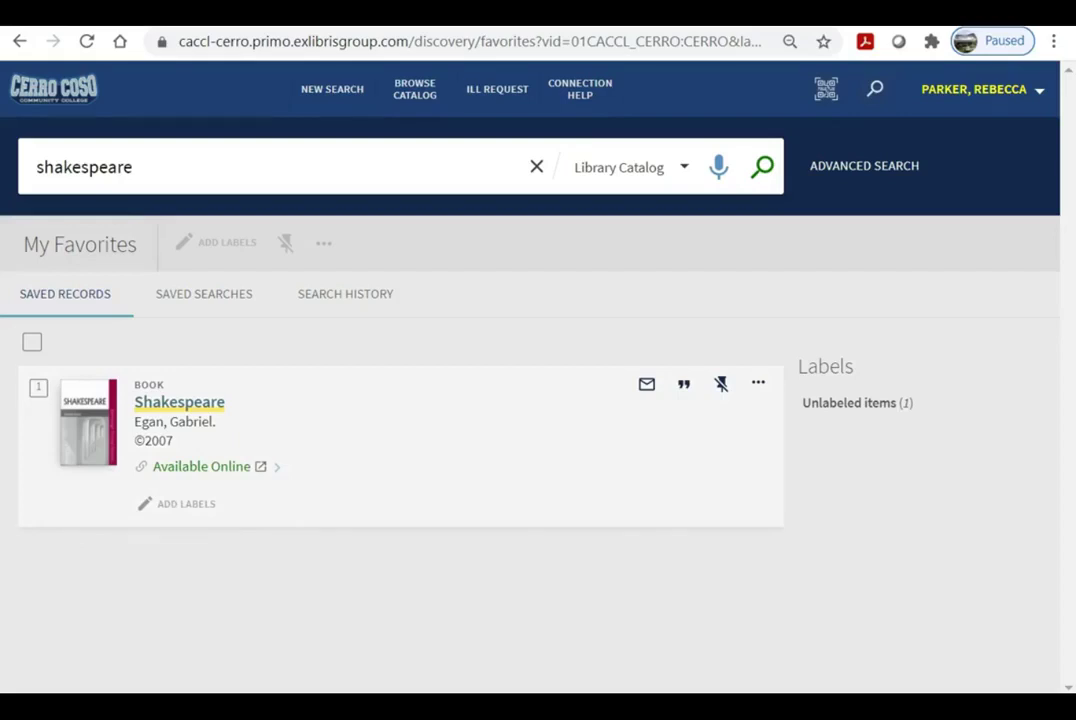
{"action": "left_click", "coordinate": [19, 41]}
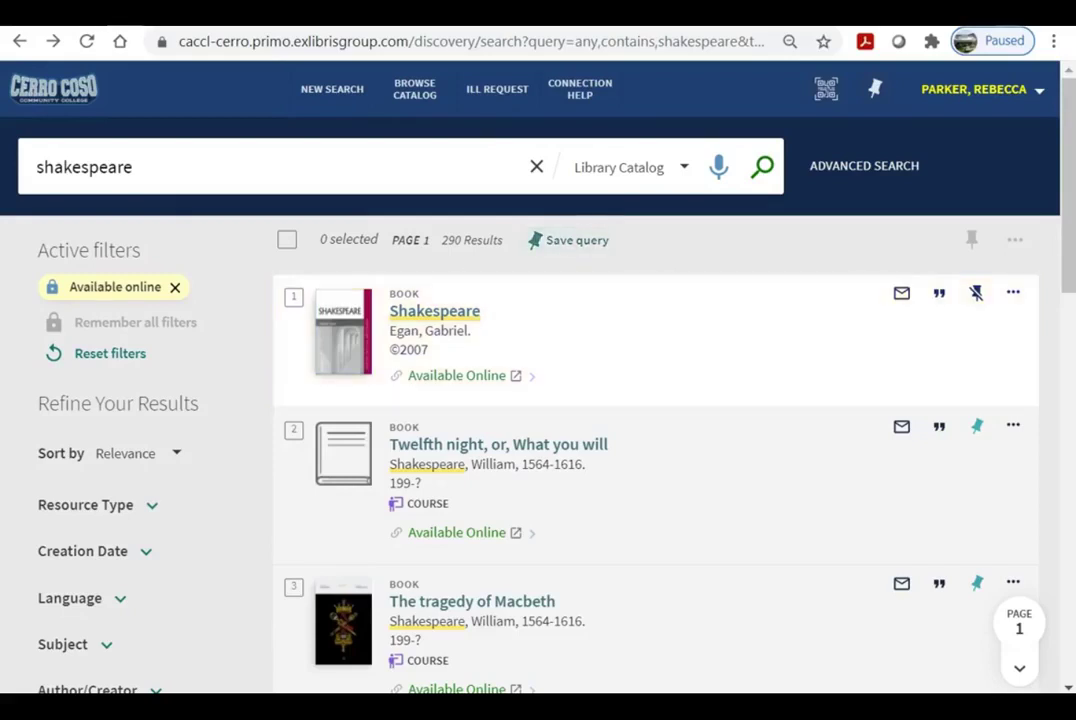
Step: Unpin the 2007 Shakespeare book, open its full record, and follow the EBSCOhost Ebooks link
{"action": "left_click", "coordinate": [976, 292]}
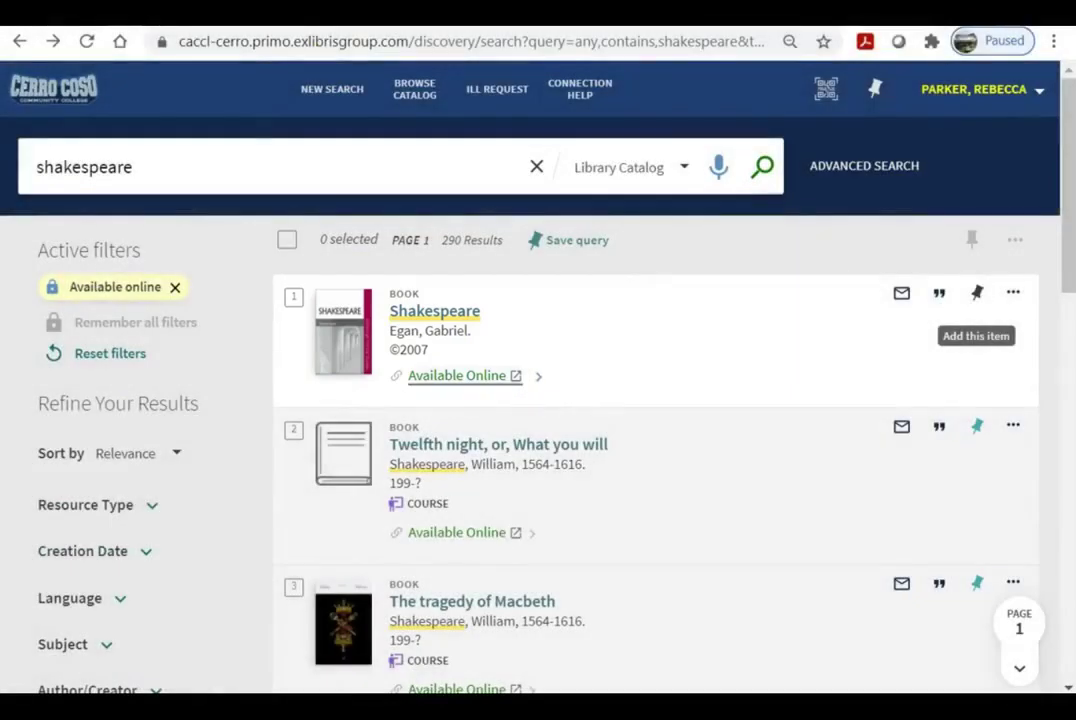
{"action": "left_click", "coordinate": [434, 311]}
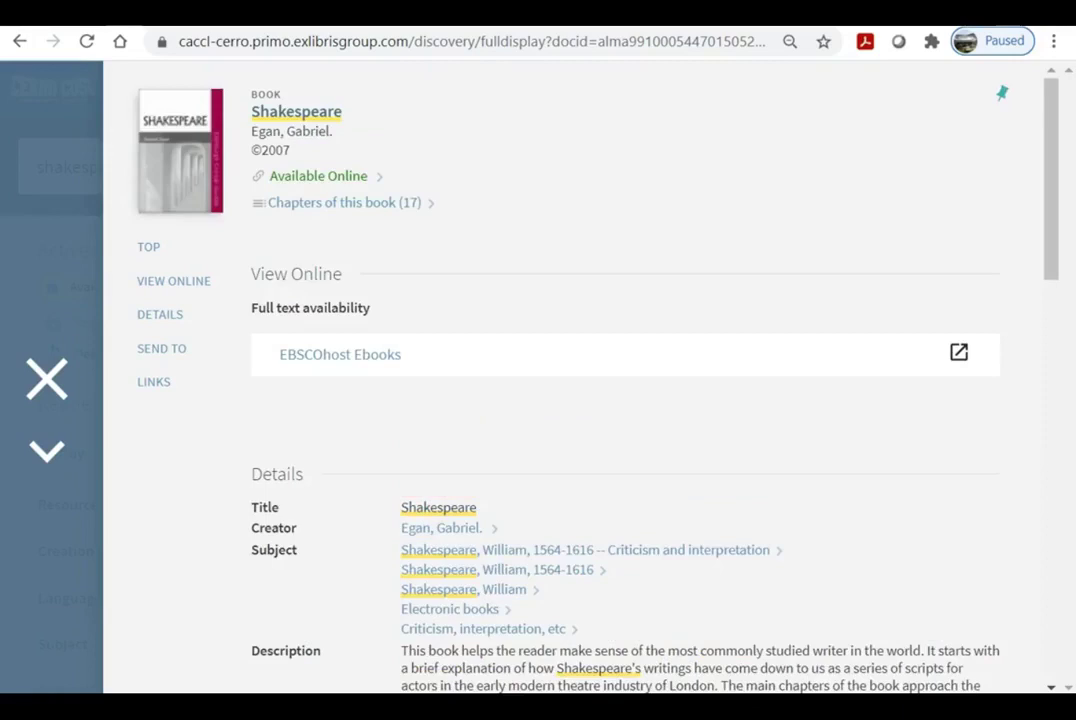
{"action": "scroll", "coordinate": [778, 345], "scroll_direction": "down", "scroll_amount": 3}
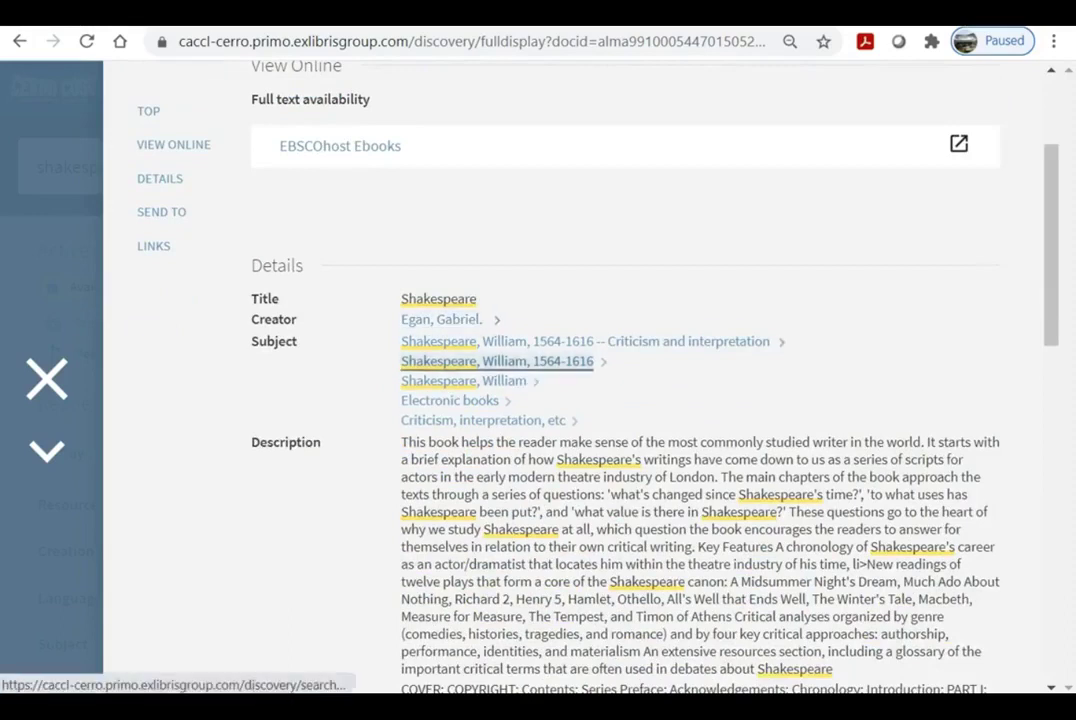
{"action": "scroll", "coordinate": [480, 425], "scroll_direction": "down", "scroll_amount": 3}
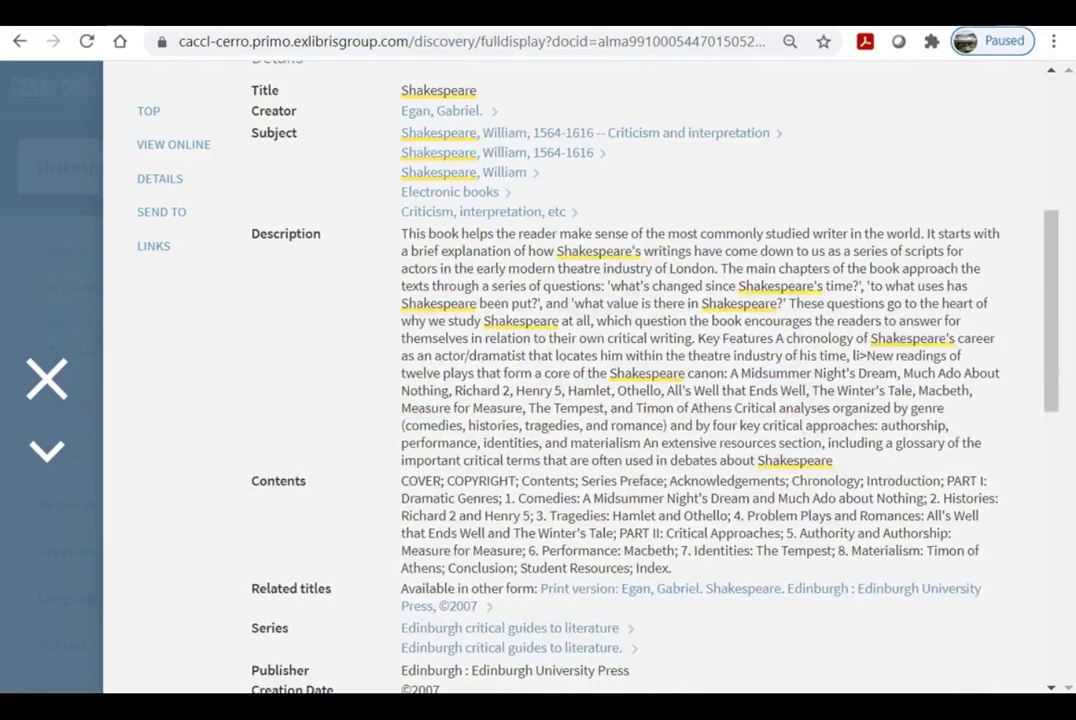
{"action": "scroll", "coordinate": [340, 354], "scroll_direction": "up", "scroll_amount": 5}
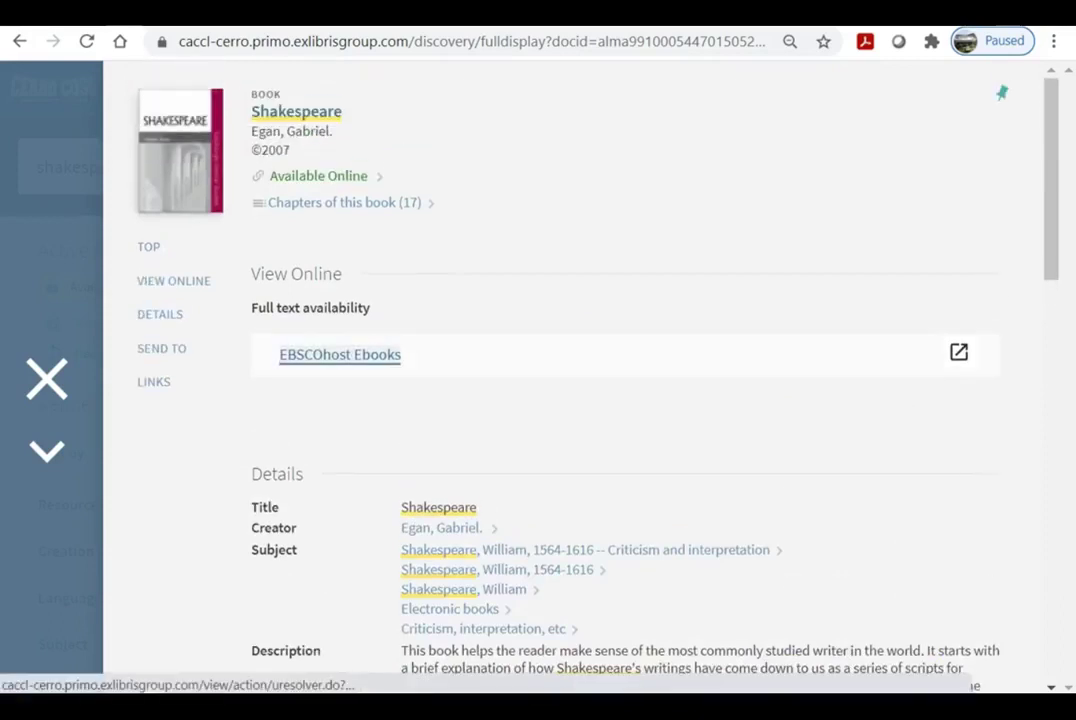
{"action": "left_click", "coordinate": [340, 354]}
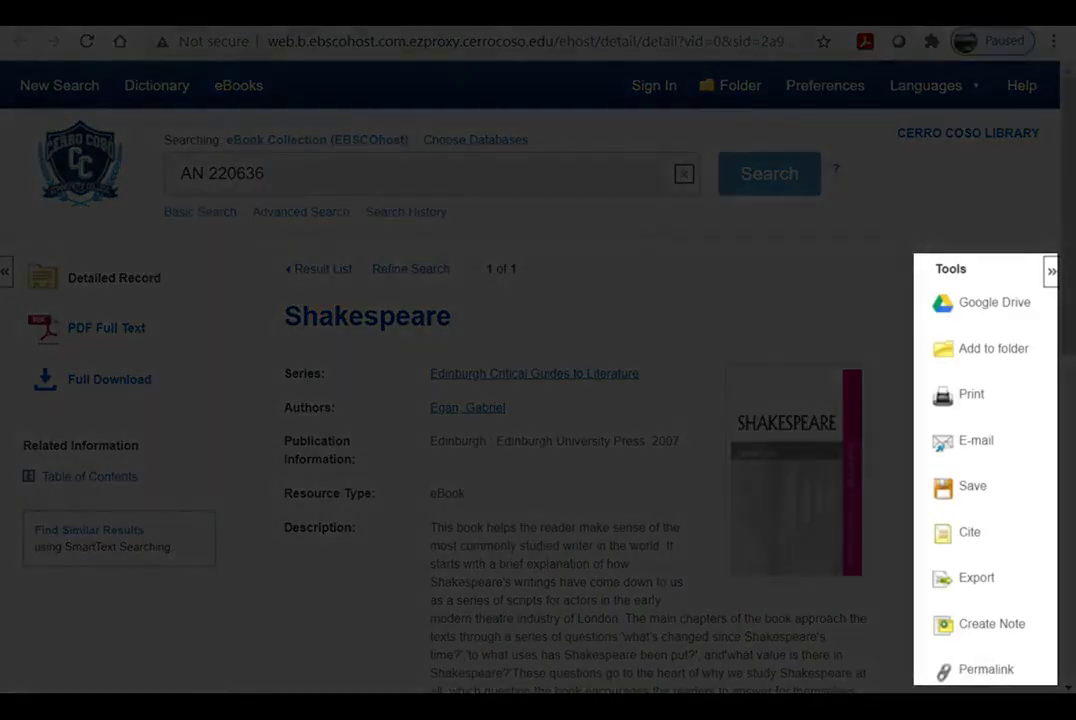
Step: Show Cite citations for Egan's 2007 Shakespeare ebook and browse the AMA, APA and Chicago formats
{"action": "scroll", "coordinate": [538, 400], "scroll_direction": "down", "scroll_amount": 1}
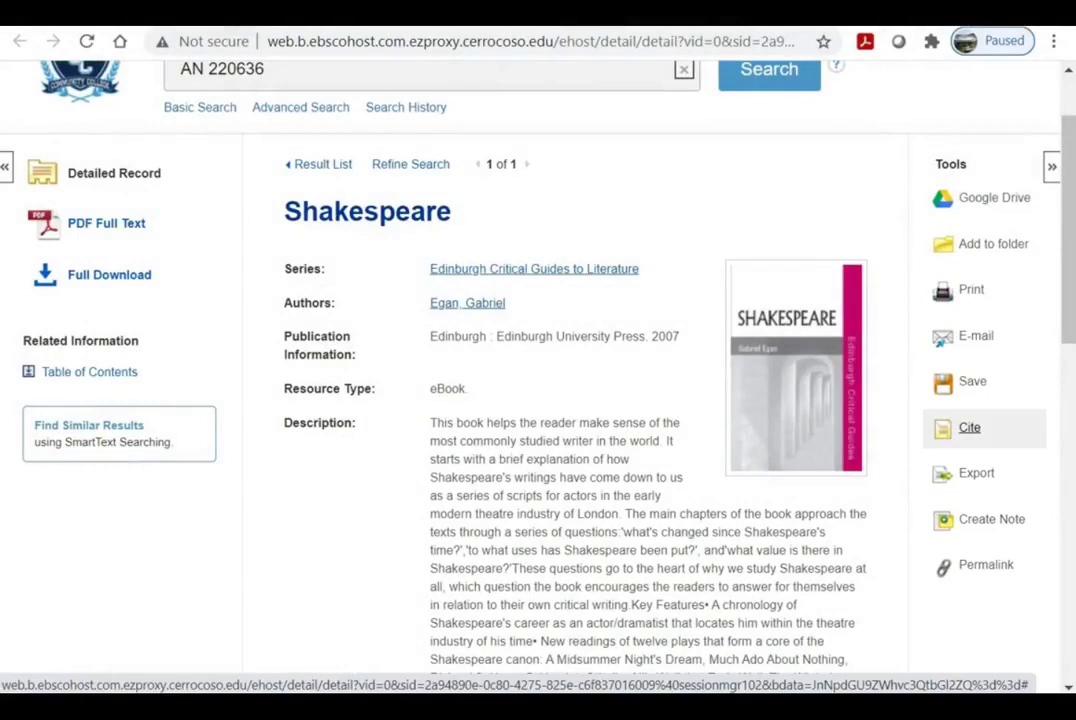
{"action": "left_click", "coordinate": [969, 427]}
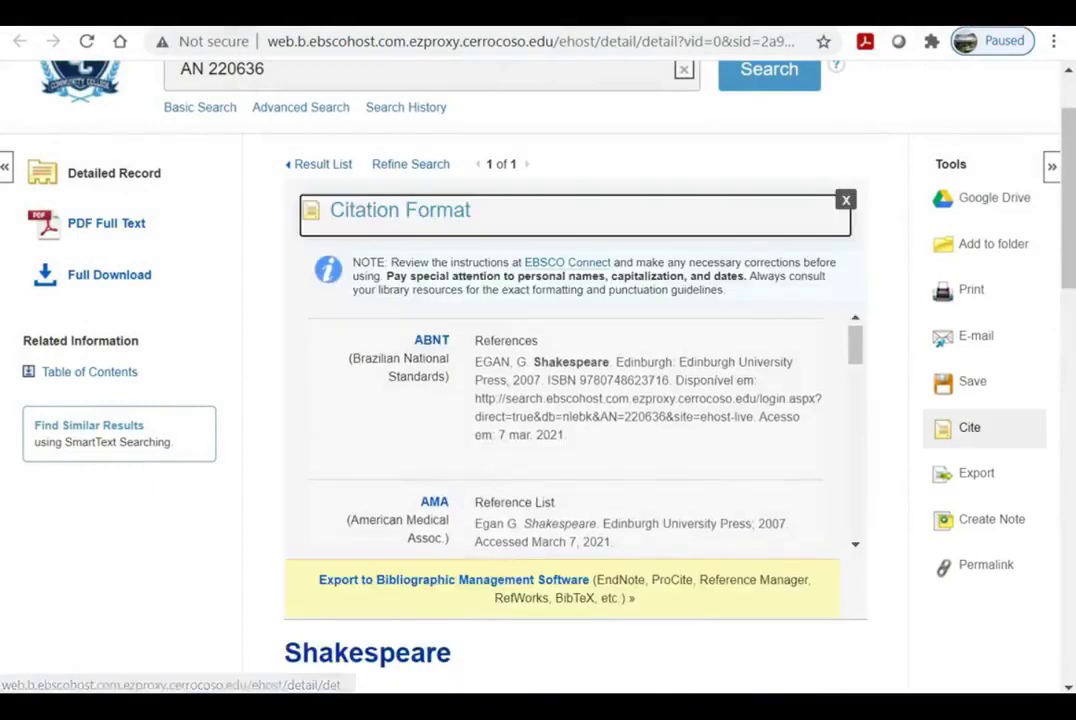
{"action": "scroll", "coordinate": [575, 430], "scroll_direction": "down", "scroll_amount": 2}
{"action": "scroll", "coordinate": [575, 430], "scroll_direction": "down", "scroll_amount": 5}
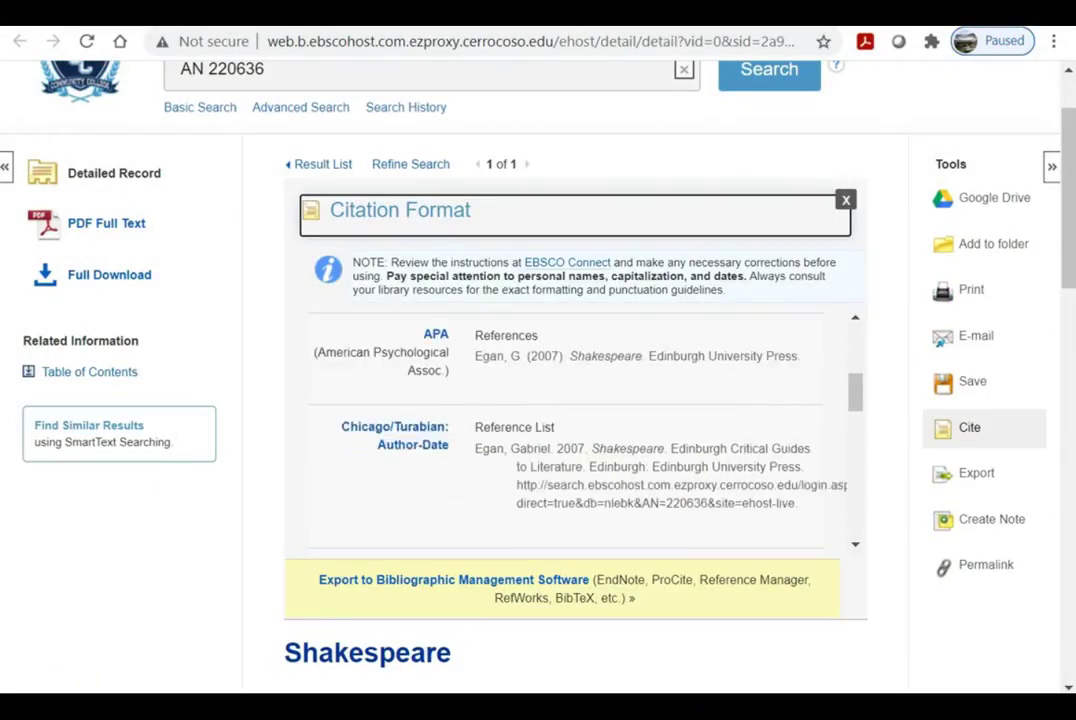
{"action": "scroll", "coordinate": [575, 430], "scroll_direction": "down", "scroll_amount": 4}
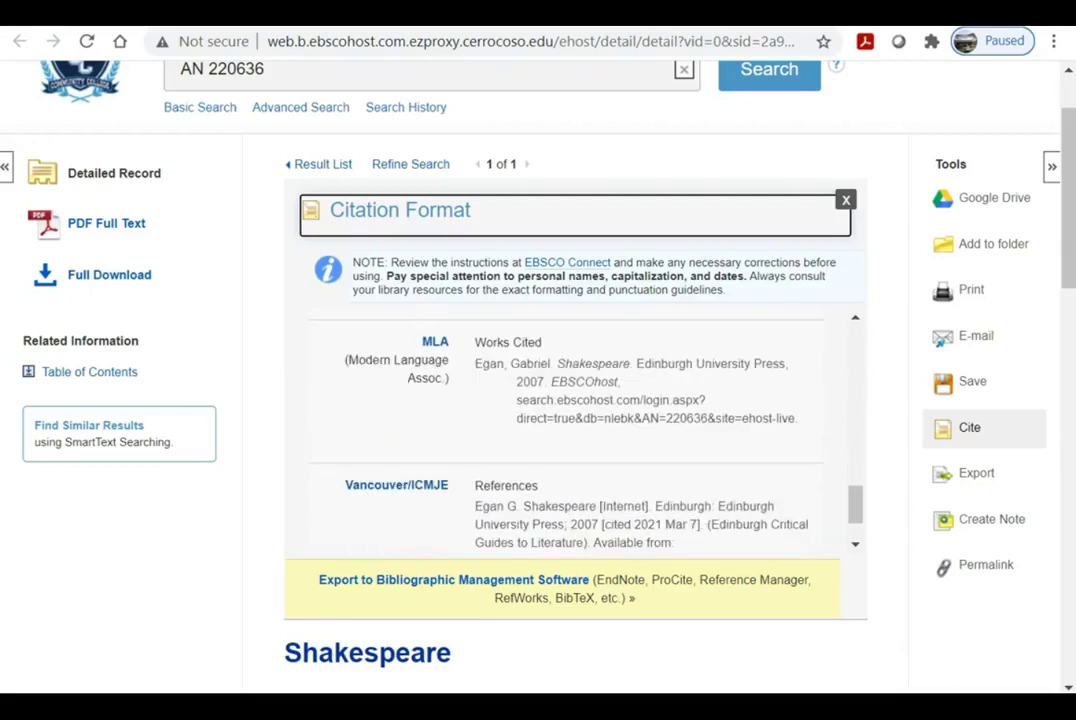
{"action": "scroll", "coordinate": [575, 430], "scroll_direction": "up", "scroll_amount": 4}
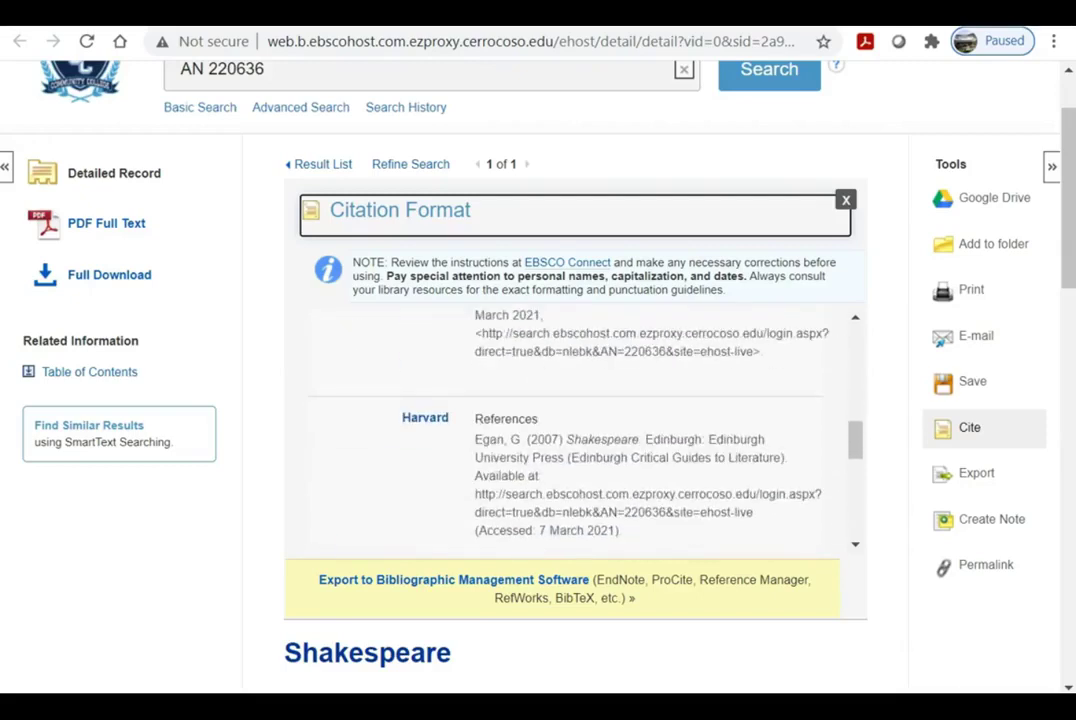
{"action": "scroll", "coordinate": [575, 430], "scroll_direction": "up", "scroll_amount": 3}
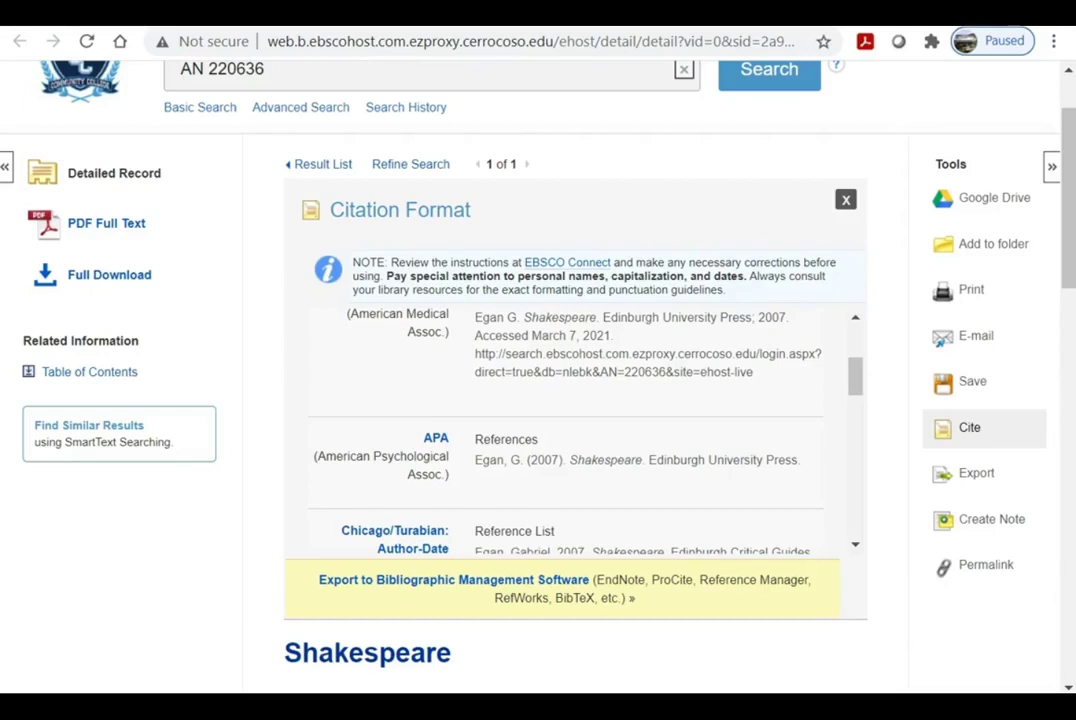
{"action": "scroll", "coordinate": [450, 370], "scroll_direction": "down", "scroll_amount": 1}
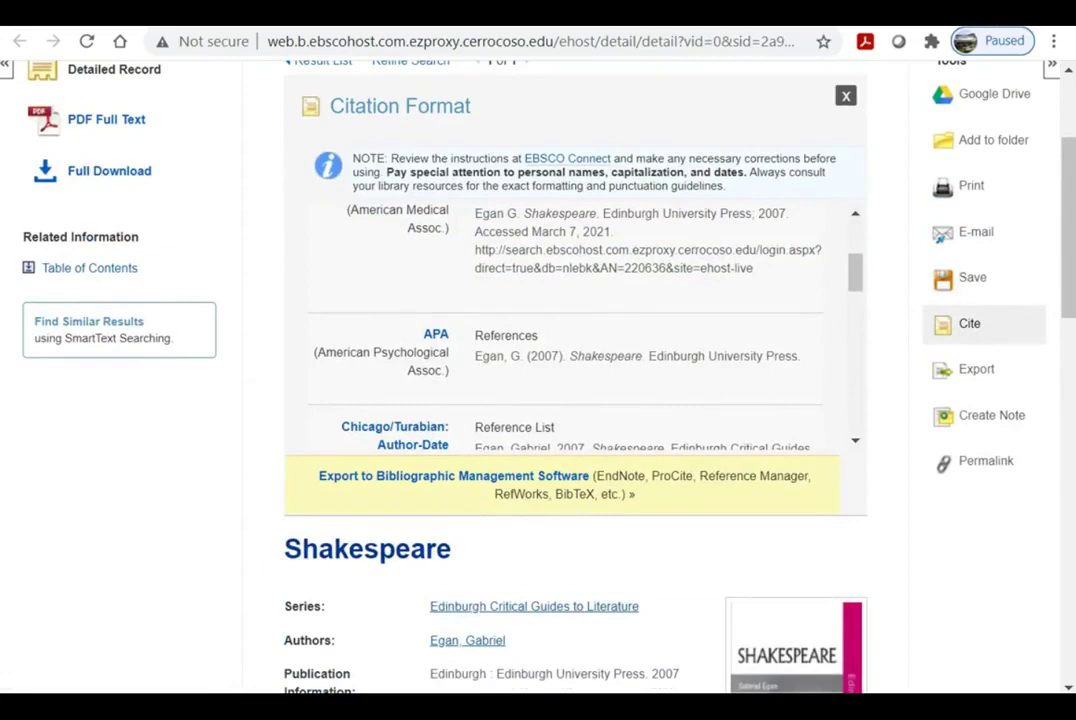
{"action": "scroll", "coordinate": [985, 669], "scroll_direction": "up", "scroll_amount": 3}
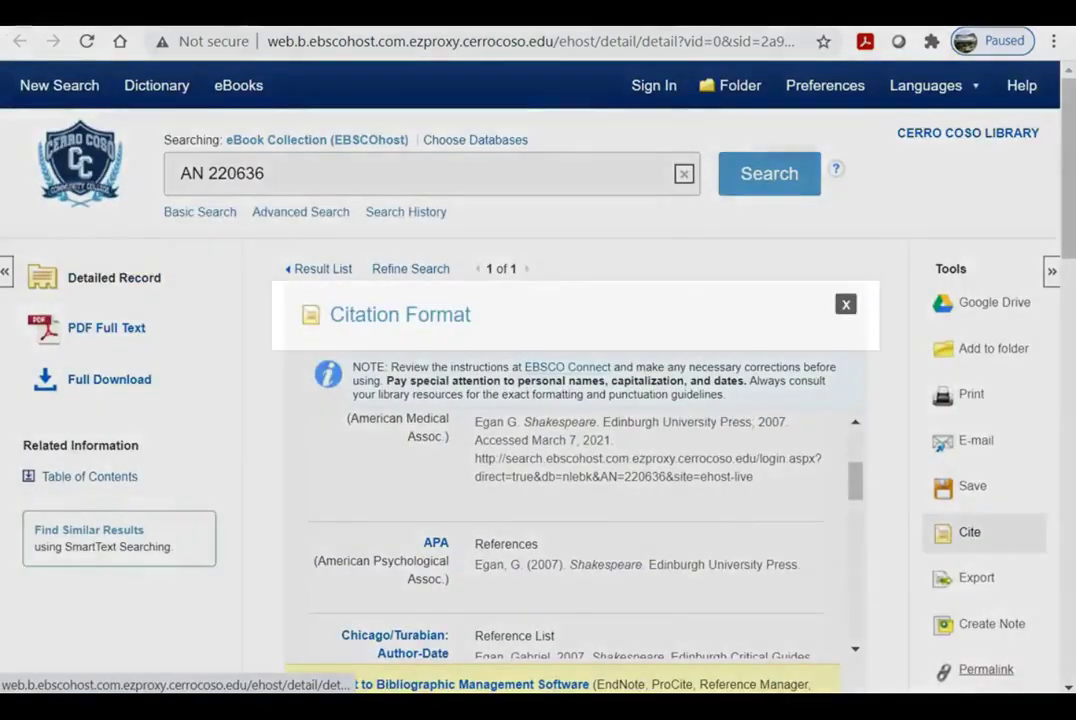
Step: Get the ebook's permalink, expand PART I: Dramatic Genres, and go to the ILL Request page
{"action": "left_click", "coordinate": [985, 669]}
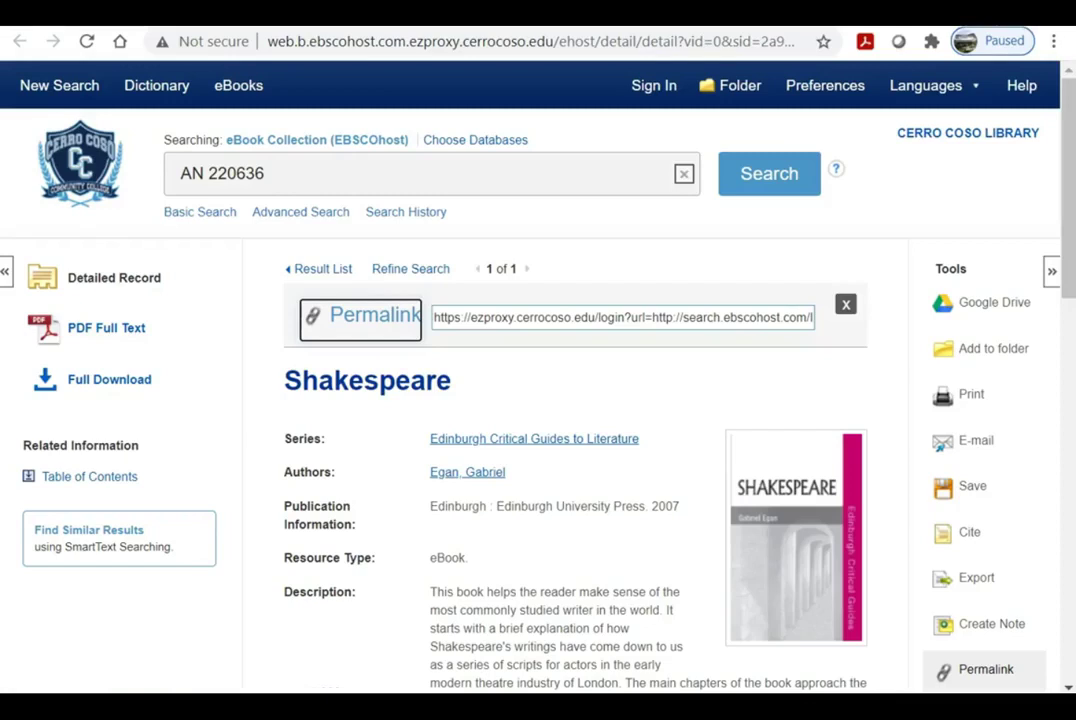
{"action": "scroll", "coordinate": [538, 400], "scroll_direction": "down", "scroll_amount": 2}
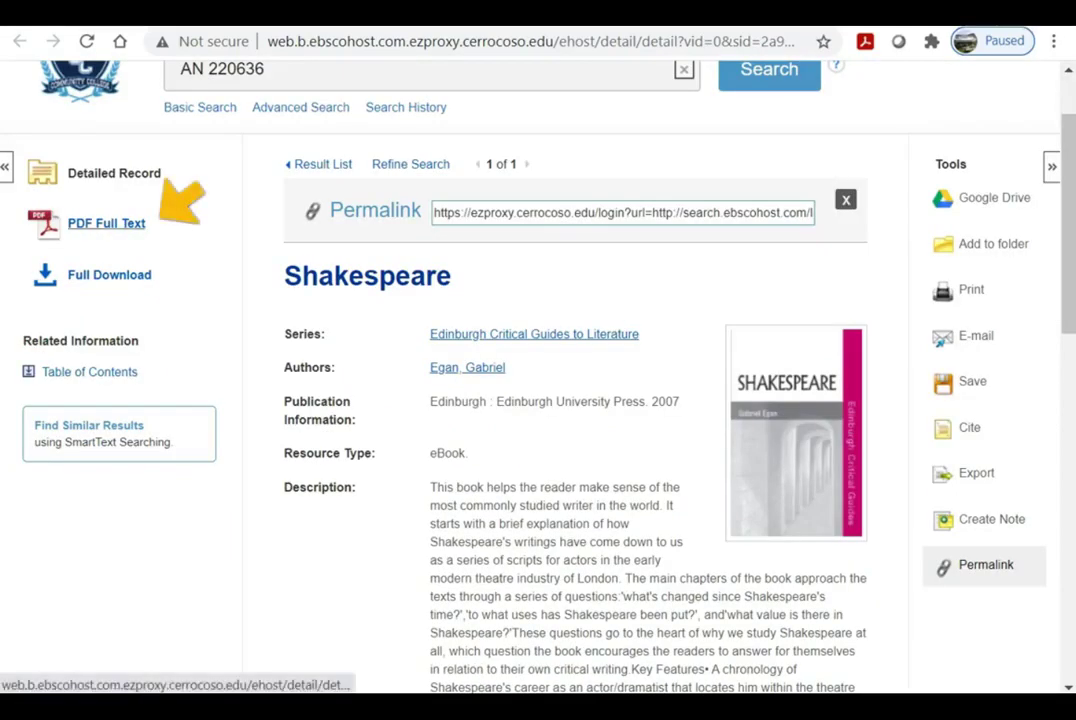
{"action": "scroll", "coordinate": [575, 400], "scroll_direction": "down", "scroll_amount": 15}
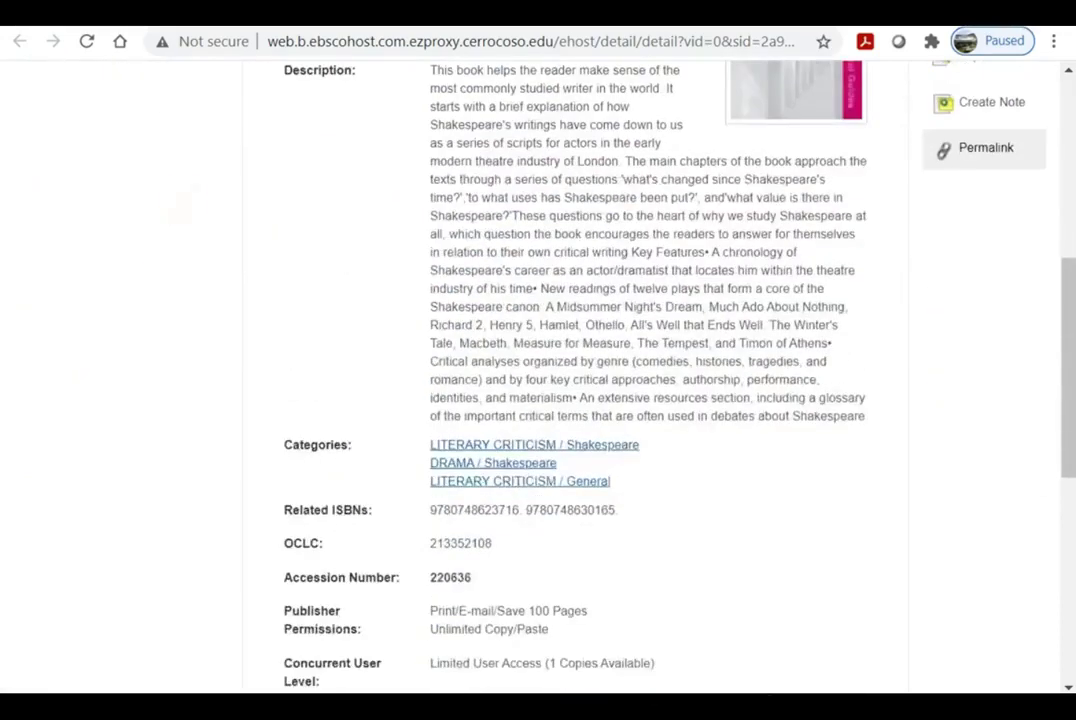
{"action": "scroll", "coordinate": [575, 400], "scroll_direction": "down", "scroll_amount": 2}
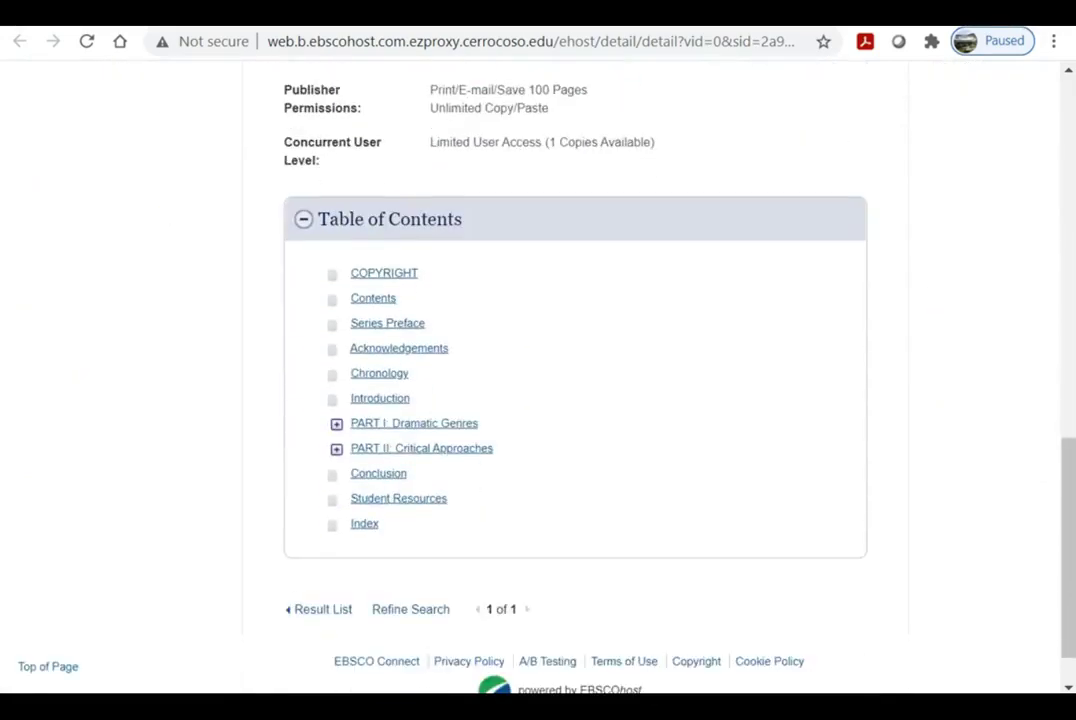
{"action": "left_click", "coordinate": [336, 423]}
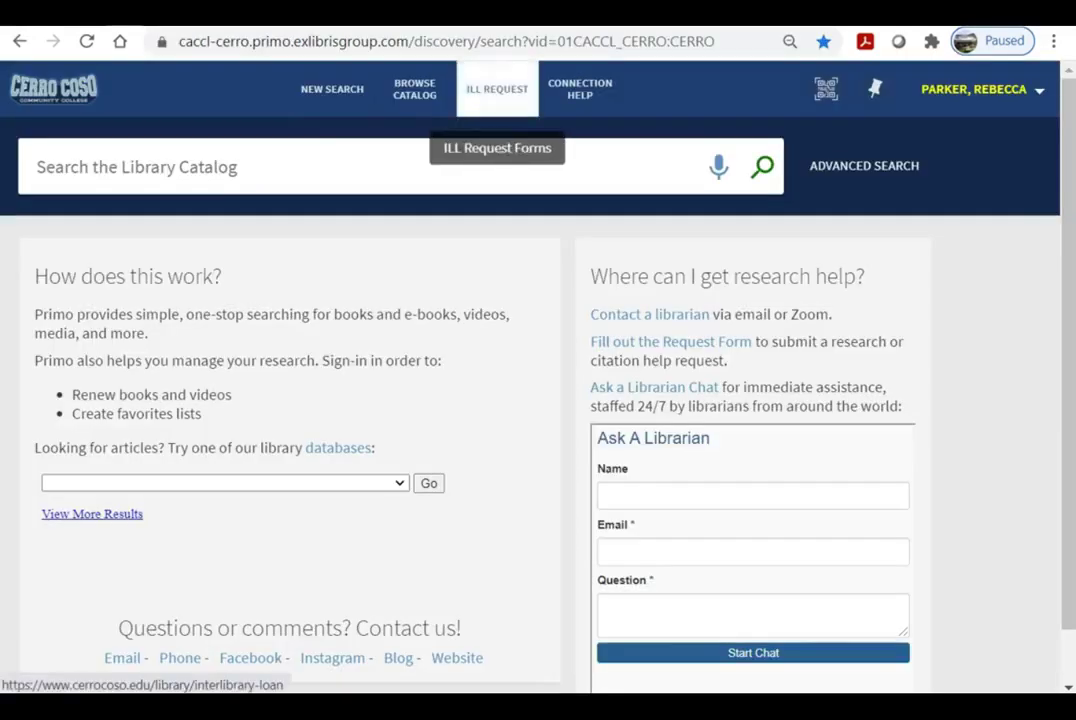
{"action": "left_click", "coordinate": [497, 89]}
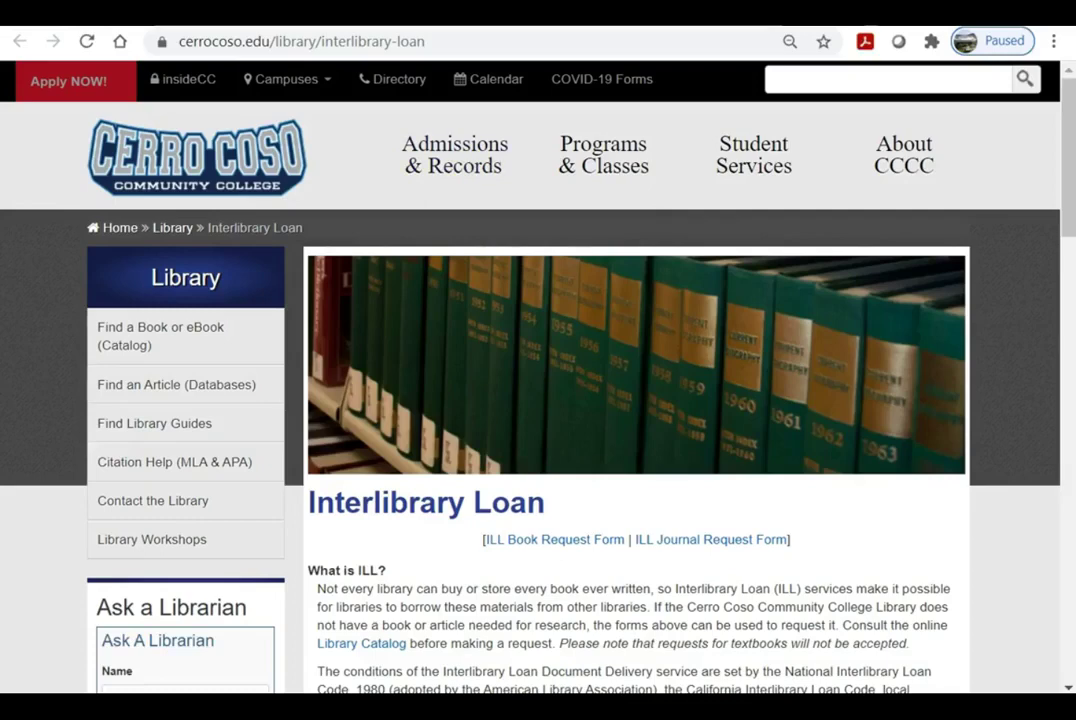
Step: Scroll down the Interlibrary Loan page to read what ILL is and who may use it
{"action": "scroll", "coordinate": [530, 370], "scroll_direction": "down", "scroll_amount": 3}
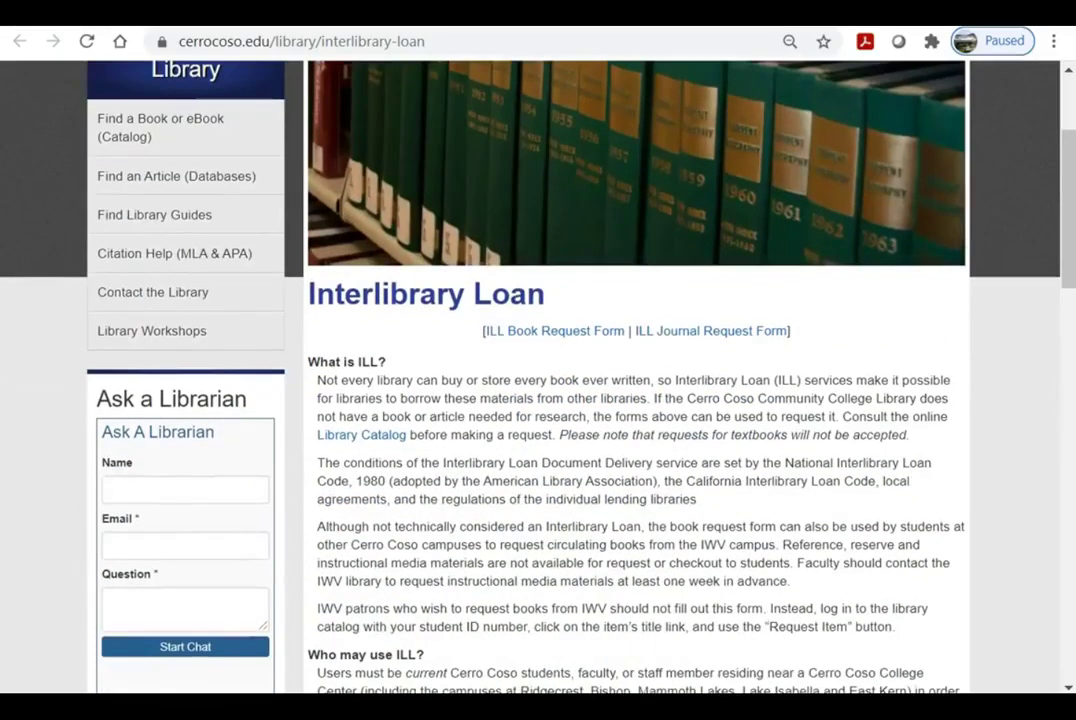